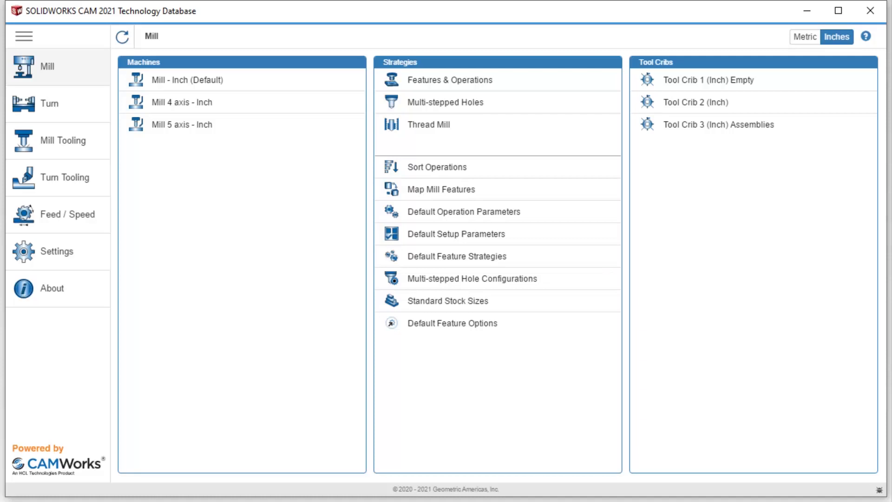
- Open the mill tool crib Tool Crib 1 (Inch) Empty and make a copy of it
click(700, 104)
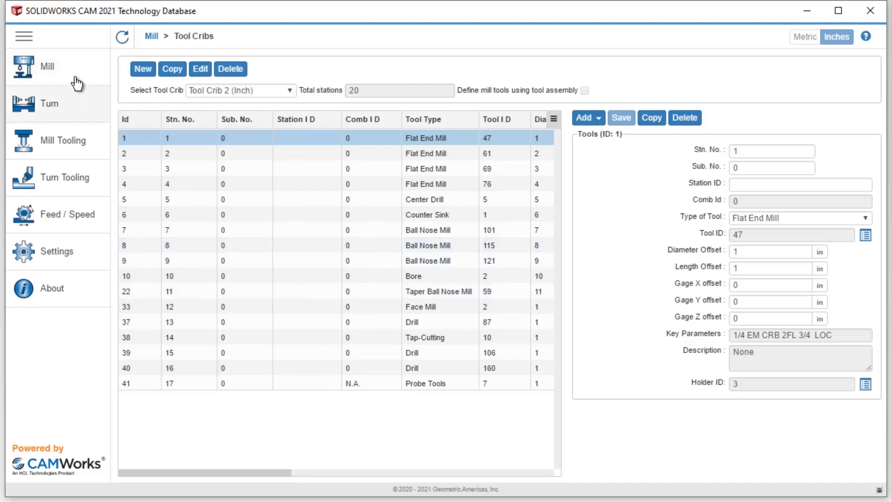
click(58, 70)
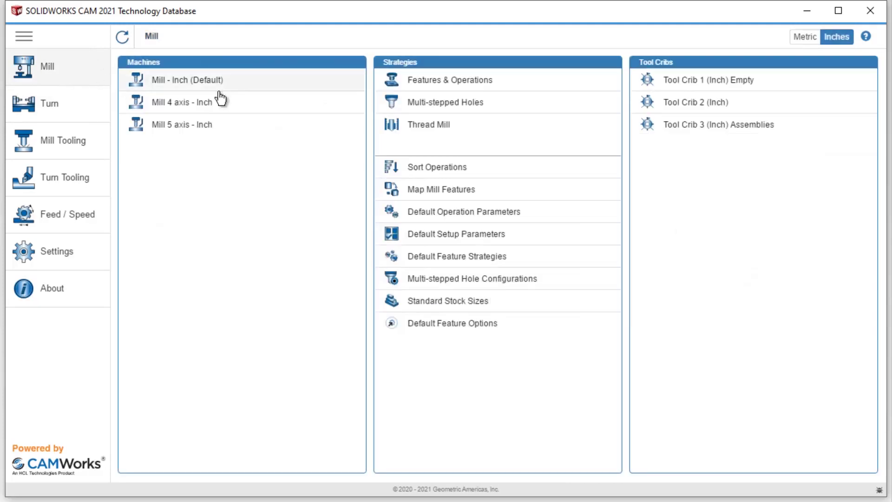
click(707, 86)
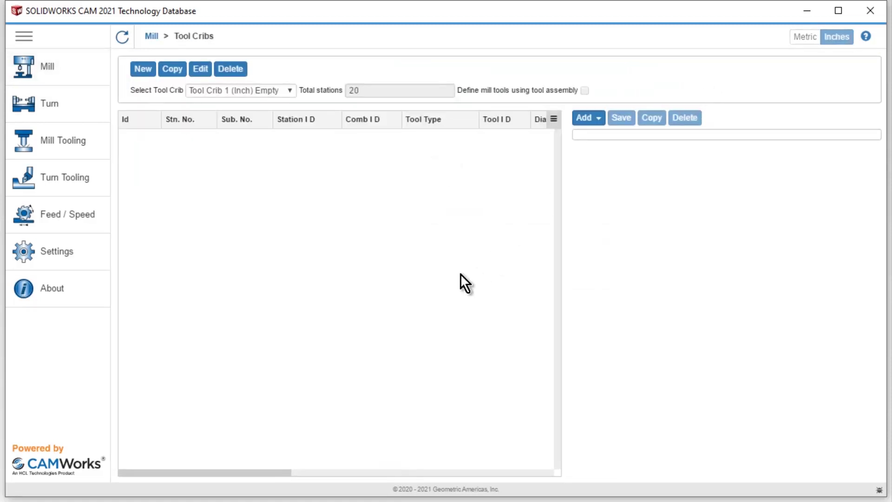
click(170, 70)
- Edit the copied tool crib and rename it Tool Crib 4
click(202, 74)
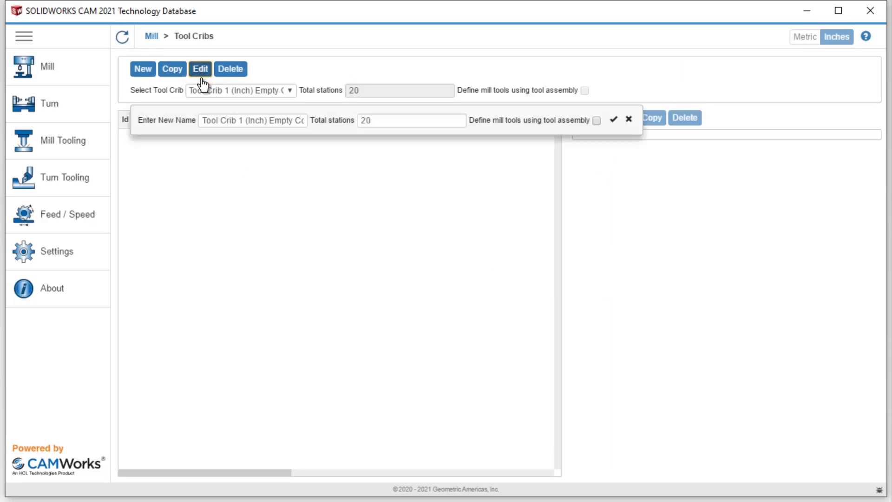
drag(201, 120, 338, 127)
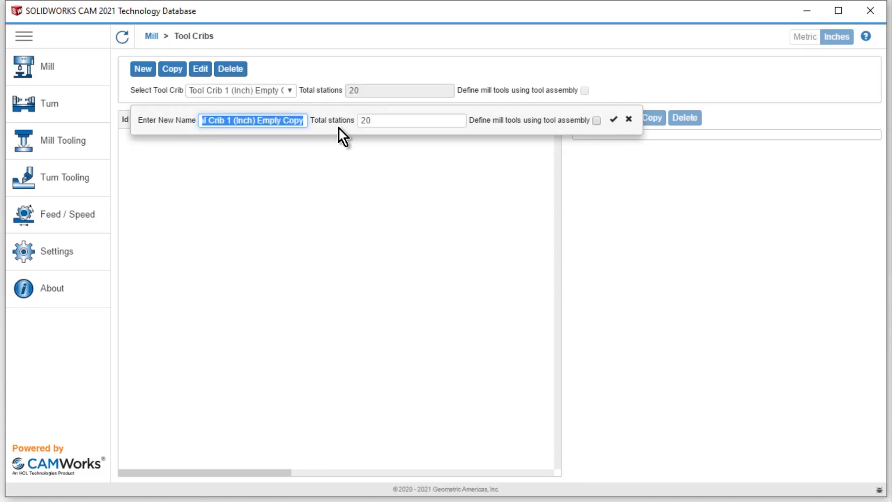
click(308, 121)
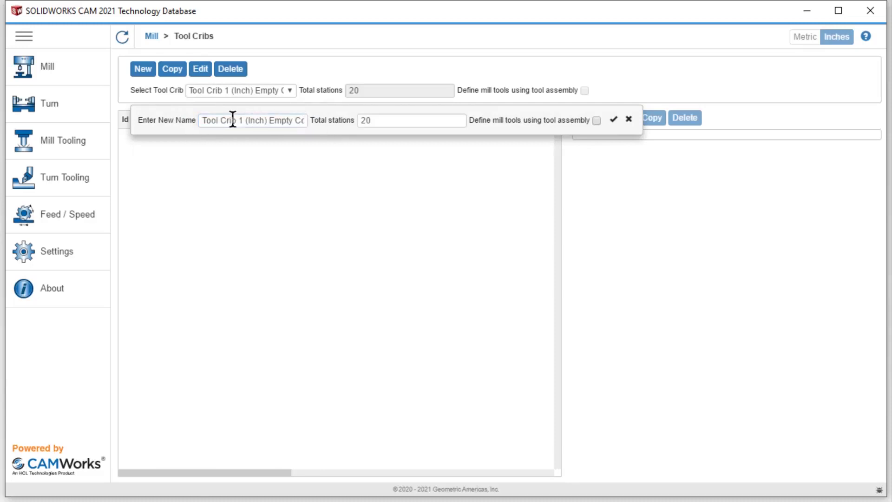
drag(199, 120, 336, 127)
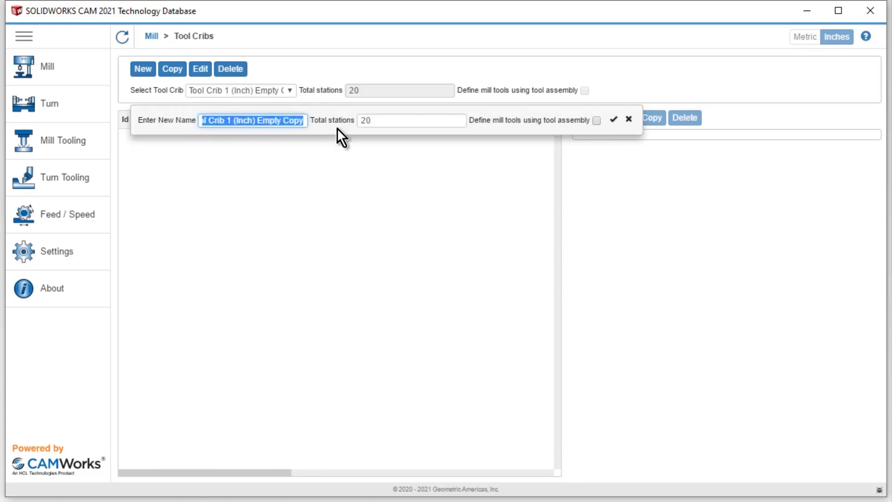
text(Tool Crib 4)
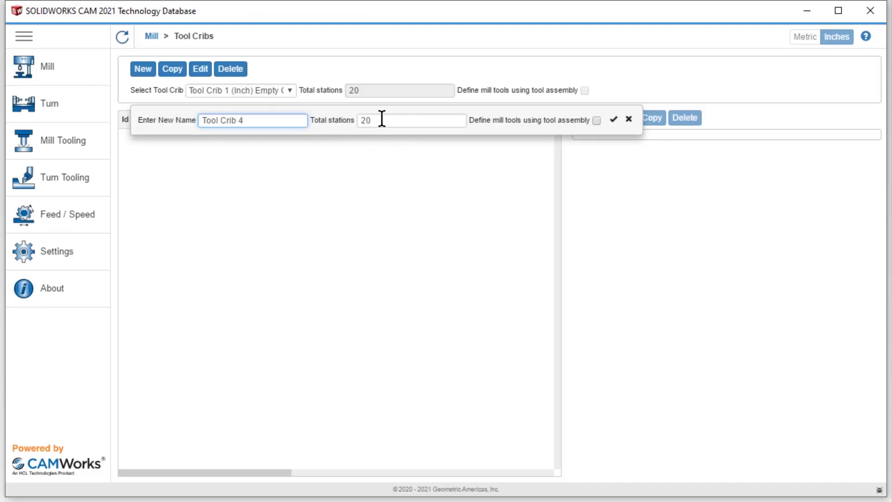
- Set the crib's total stations to 24 and apply the edited crib settings
drag(382, 120, 360, 119)
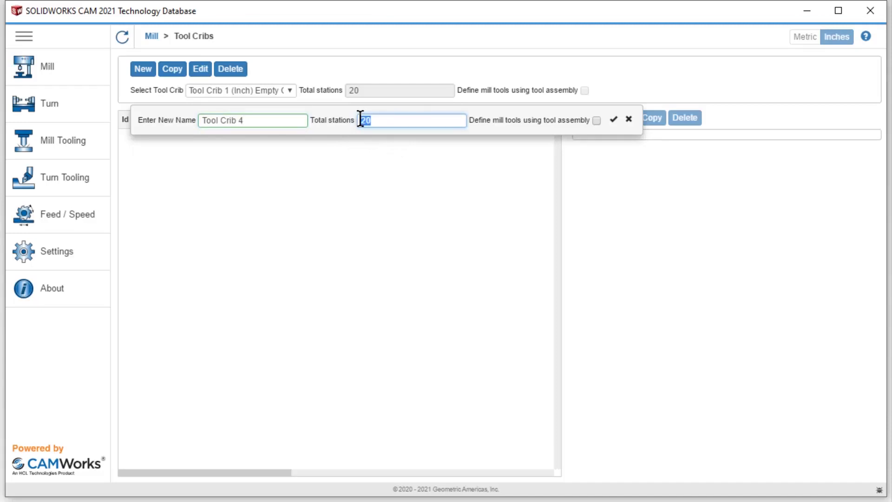
text(14)
drag(387, 120, 341, 119)
text(24)
click(614, 119)
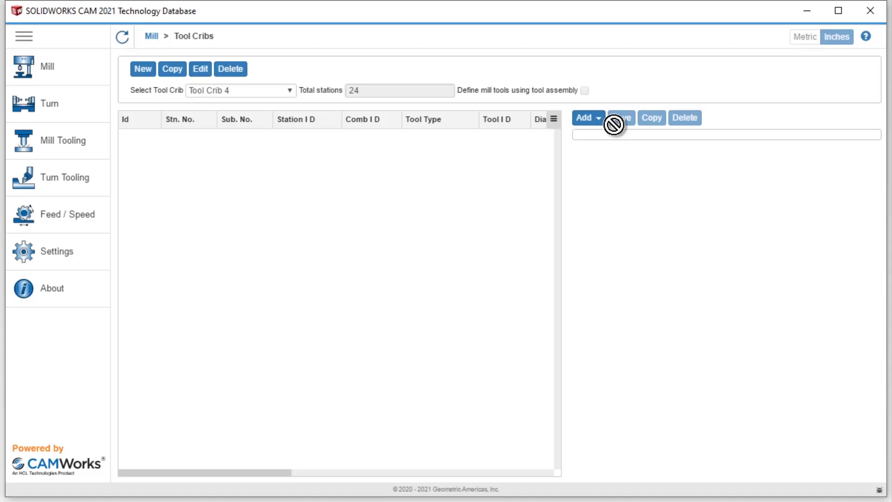
- Add the 1/8 EM CRB 4FL 1/2 LOC flat end mill, ID 32, to Tool Crib 4
click(591, 120)
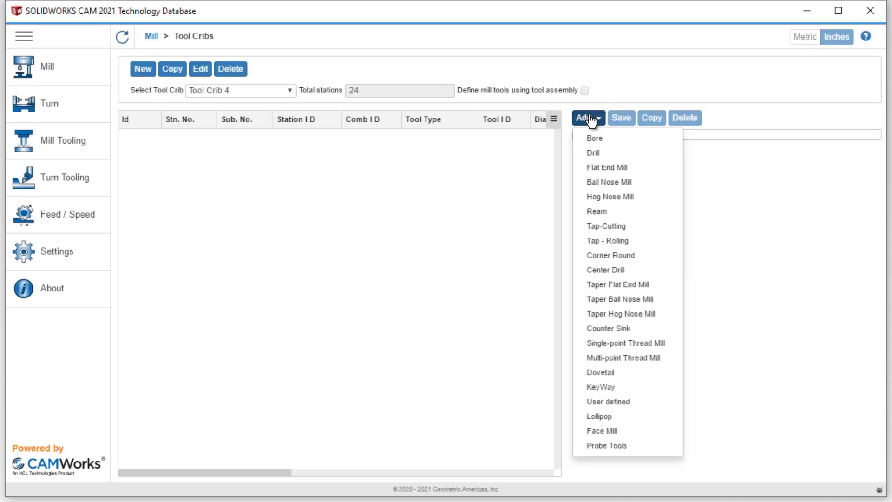
click(601, 168)
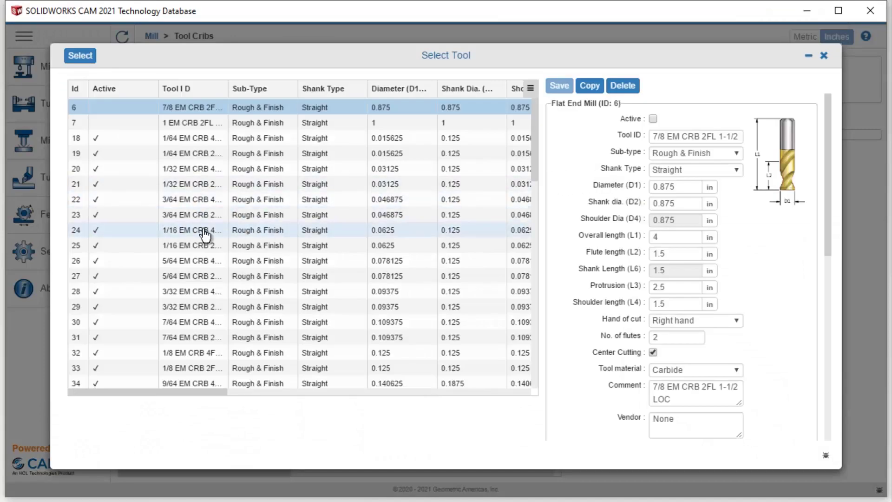
click(181, 356)
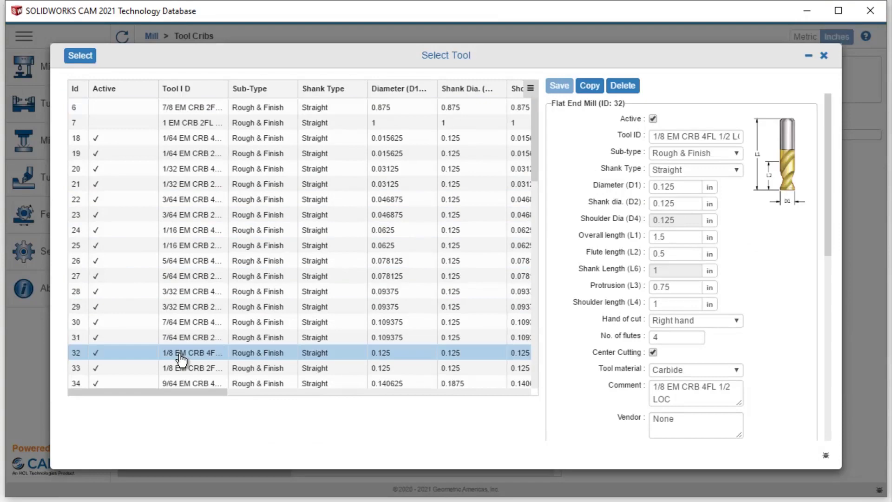
click(75, 57)
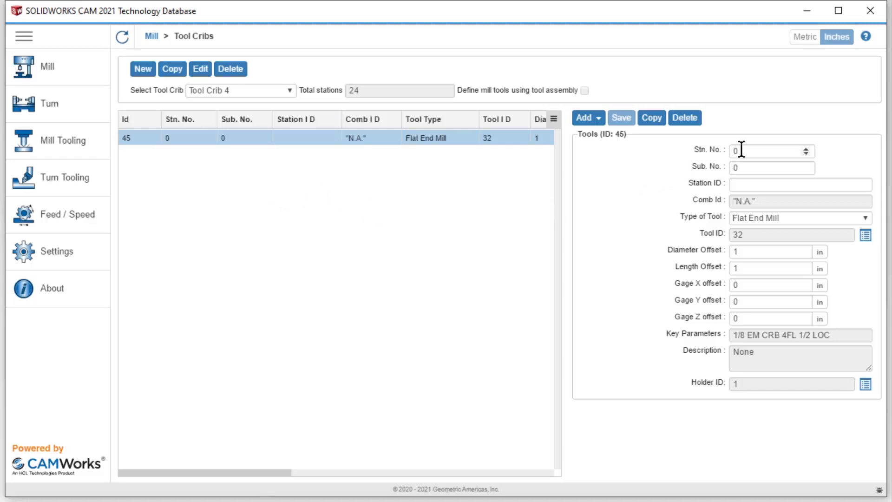
- Assign the 1/8 inch end mill to station 1 with holder C40-01EM1 and save the tool
click(708, 148)
text(1)
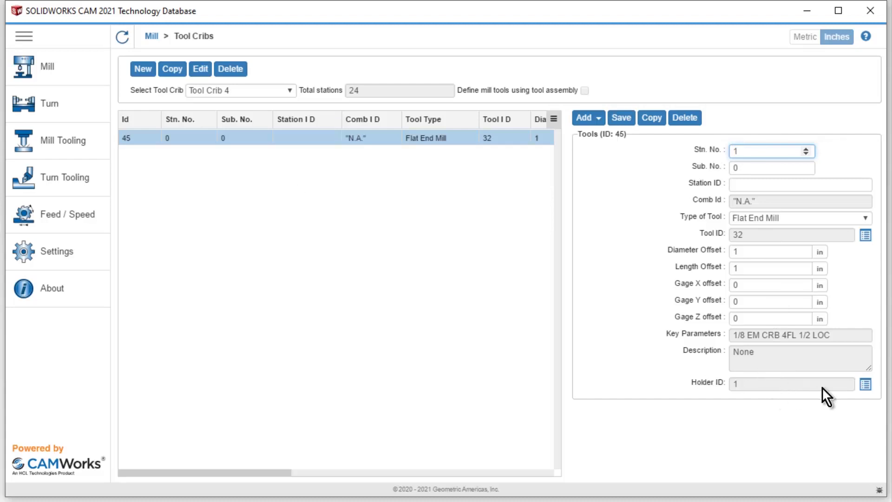
click(866, 385)
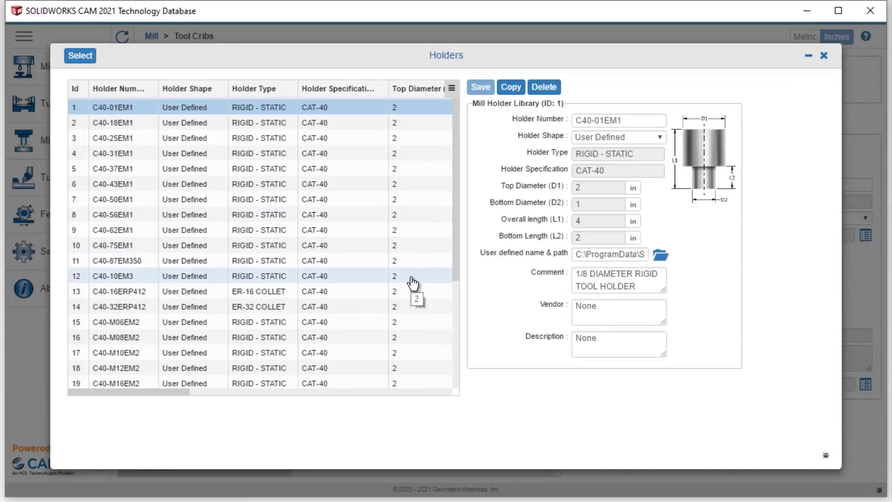
click(81, 57)
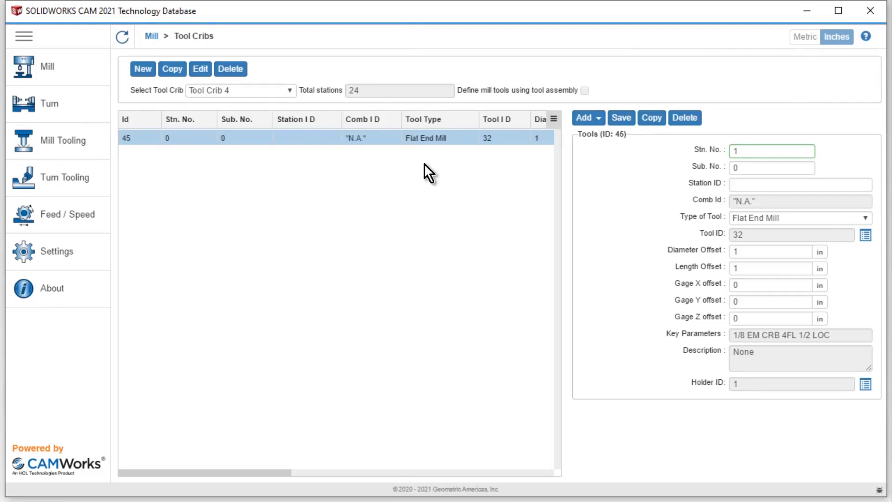
click(622, 119)
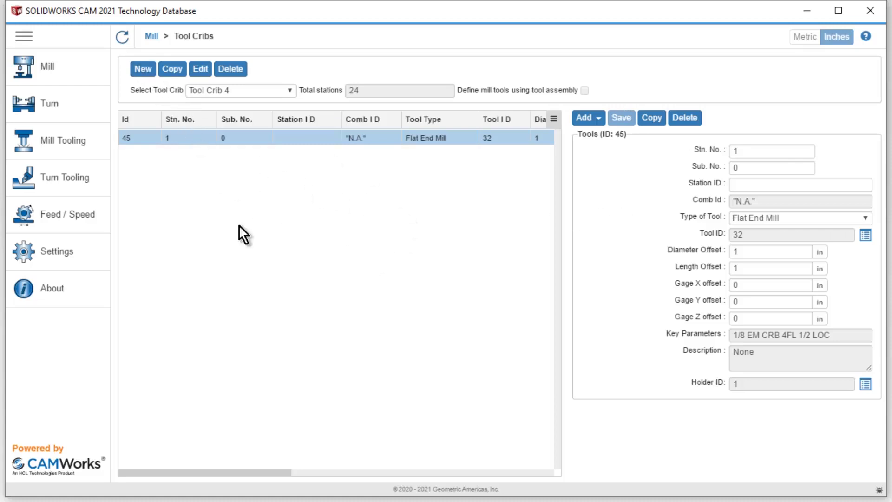
- Add the 1/4 EM CRB 4FL 3/4 LOC flat end mill, ID 46, to the crib
click(593, 119)
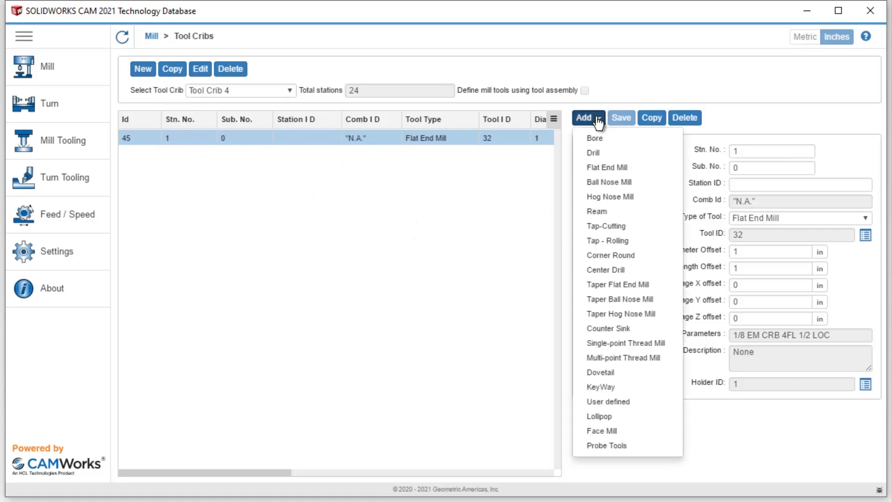
click(609, 168)
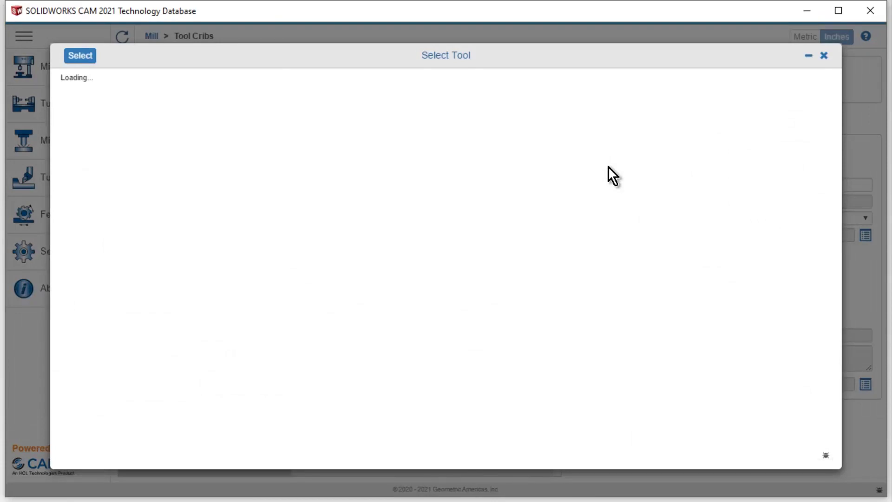
scroll(169, 282, down, 6)
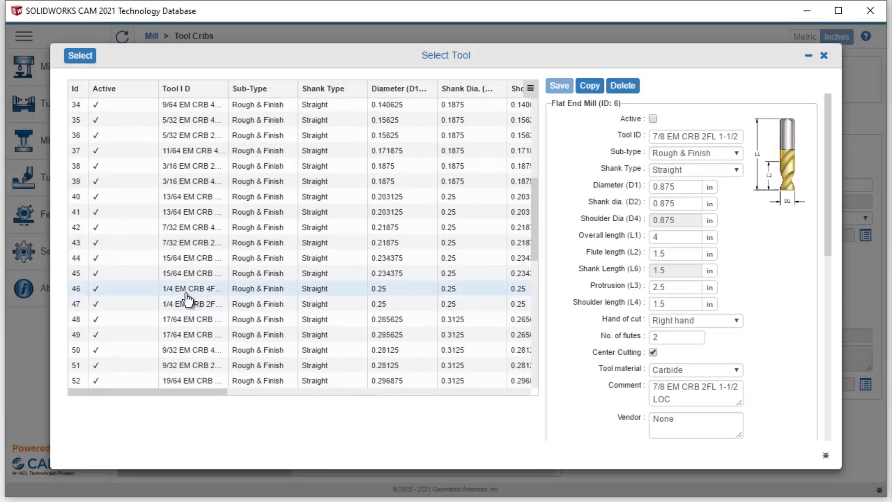
click(186, 290)
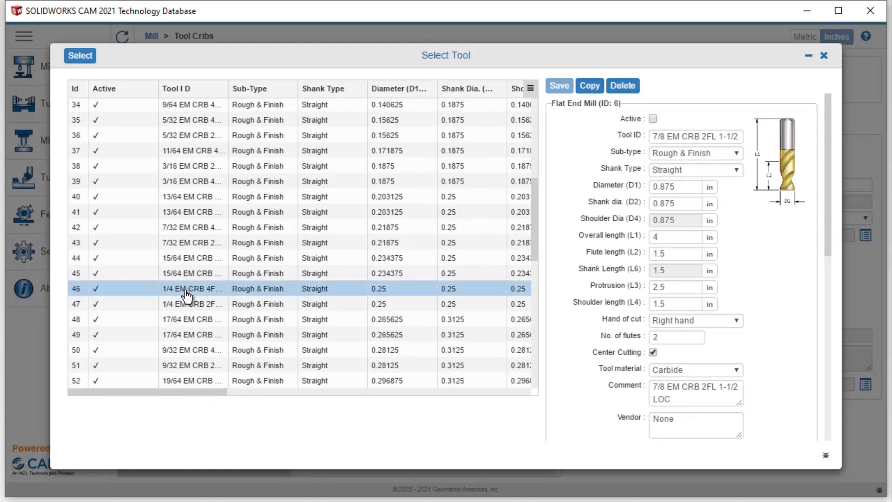
click(74, 65)
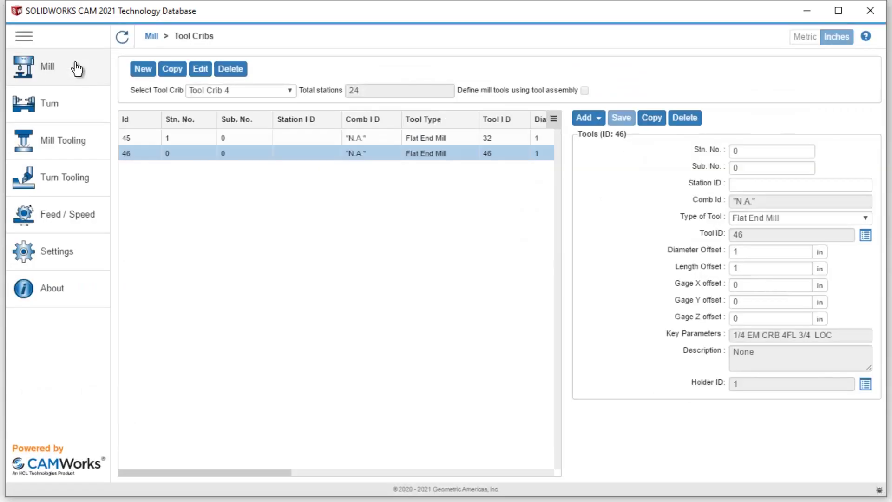
- Give the 1/4 inch end mill holder C40-25EM1 and station number 2, and save the tool
click(865, 384)
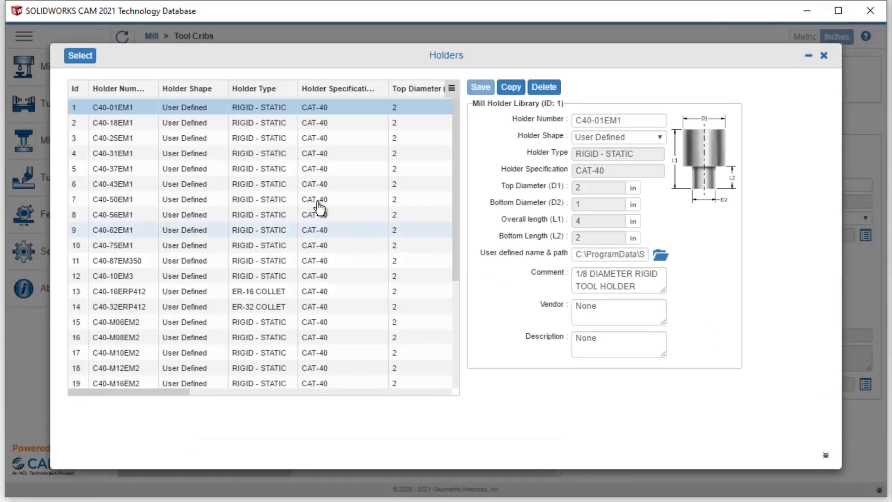
click(123, 139)
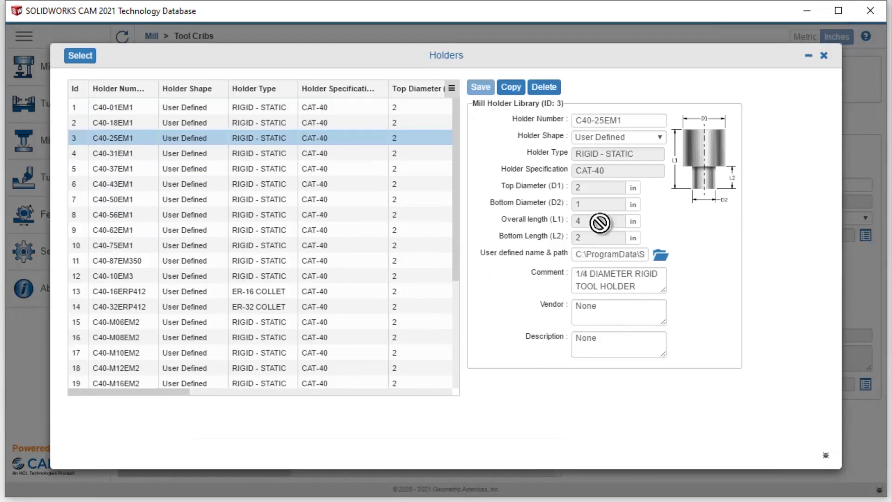
click(82, 57)
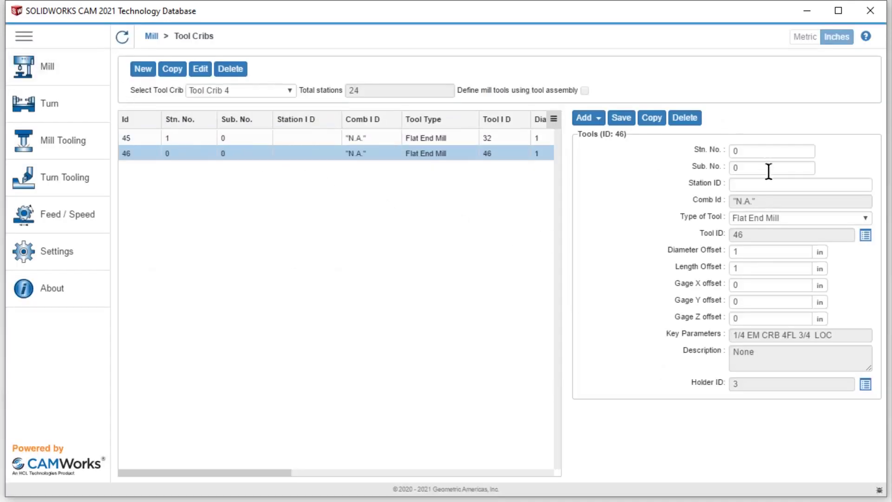
click(750, 150)
key(BackSpace)
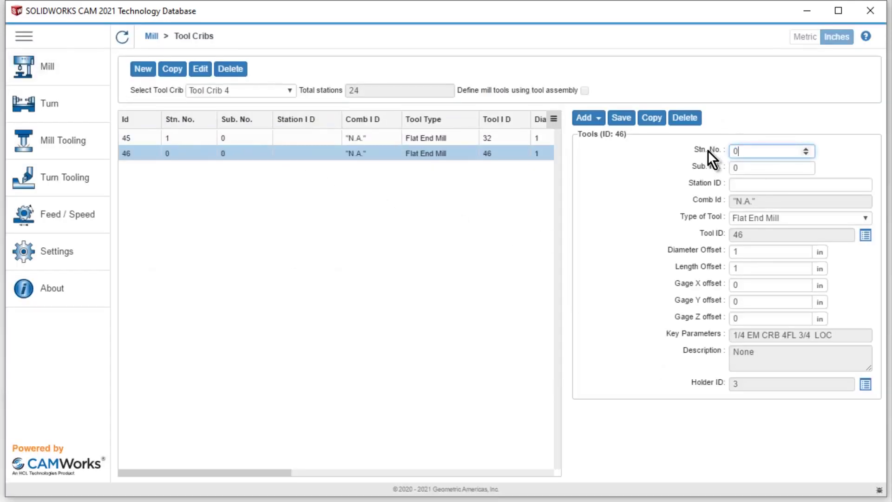
text(02)
click(620, 118)
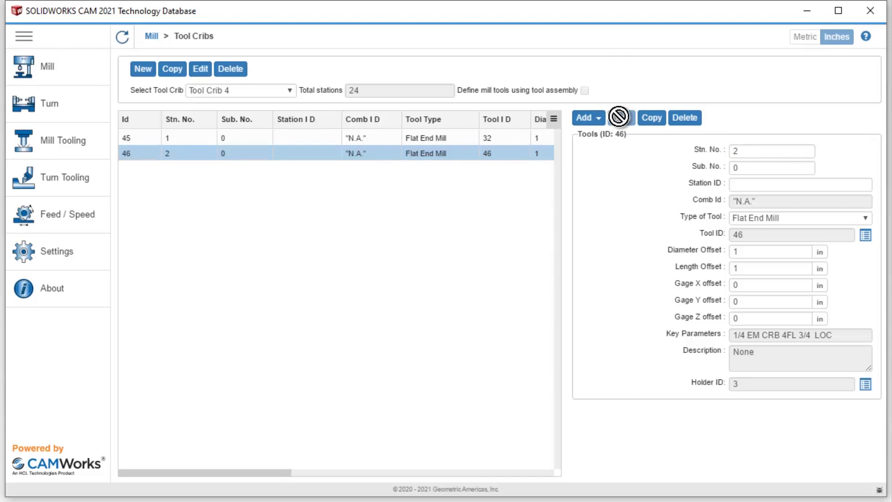
- Add the 1/2 EM CRB 3FL 1 LOC flat end mill, ID 209, to the crib
click(587, 122)
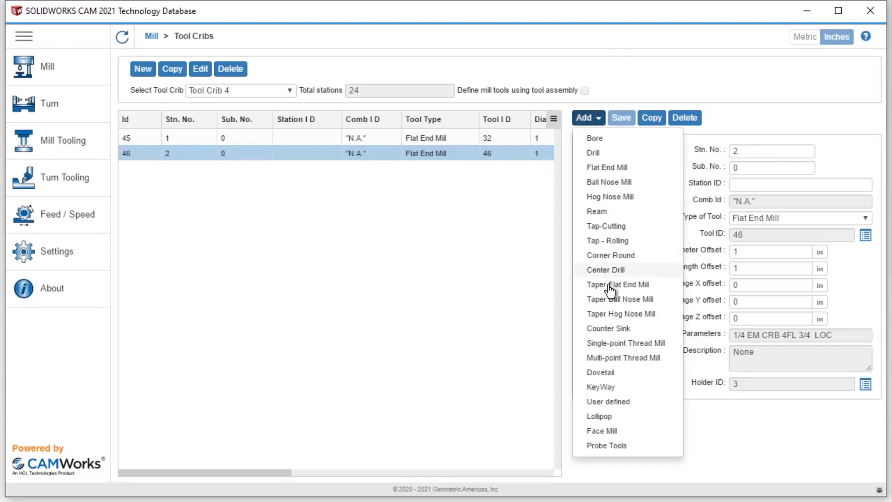
click(609, 170)
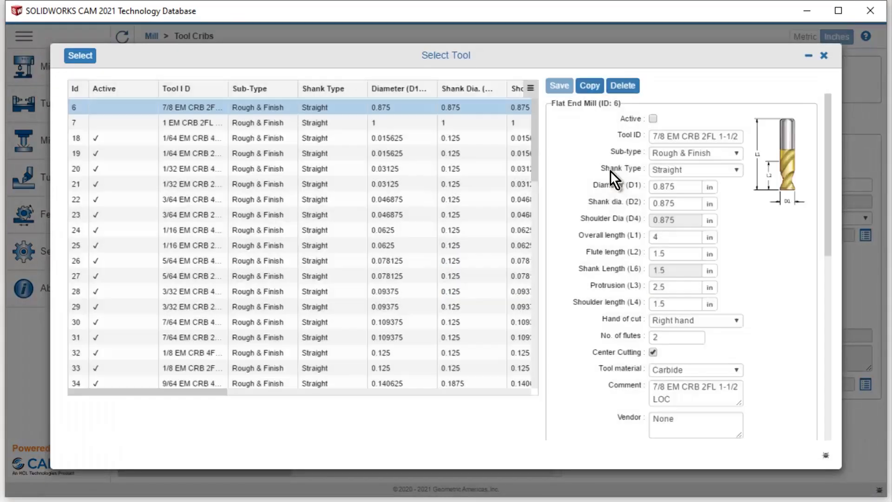
scroll(294, 279, down, 15)
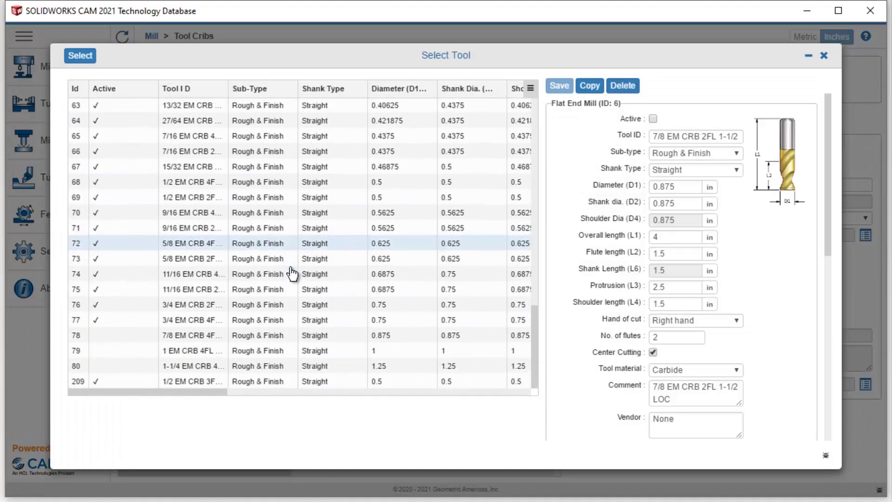
click(87, 381)
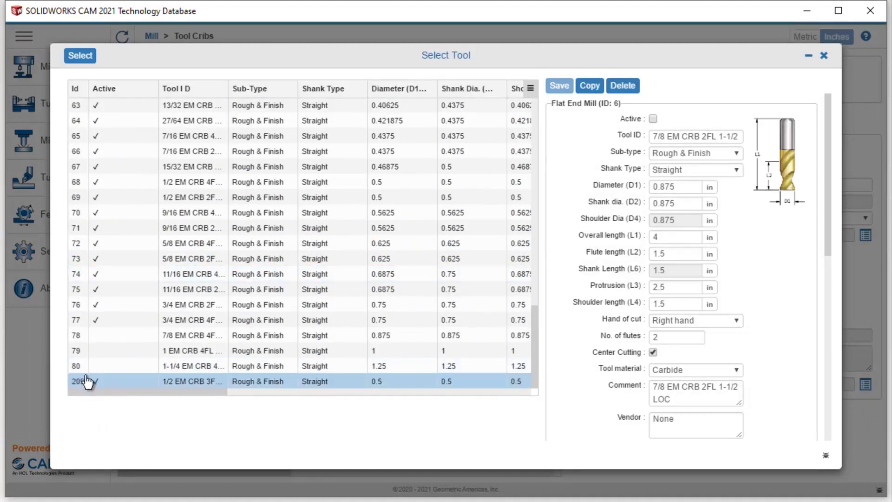
click(79, 55)
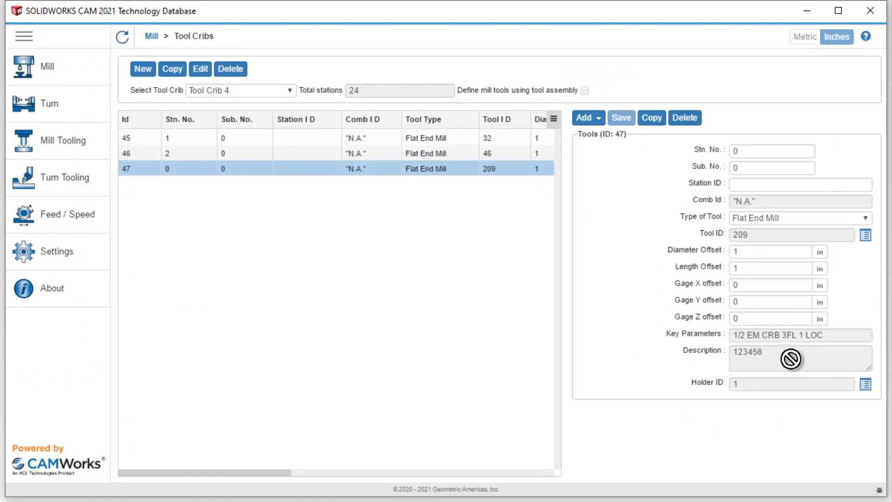
- Assign holder C40-50EM1 to the 1/2 inch end mill
click(866, 385)
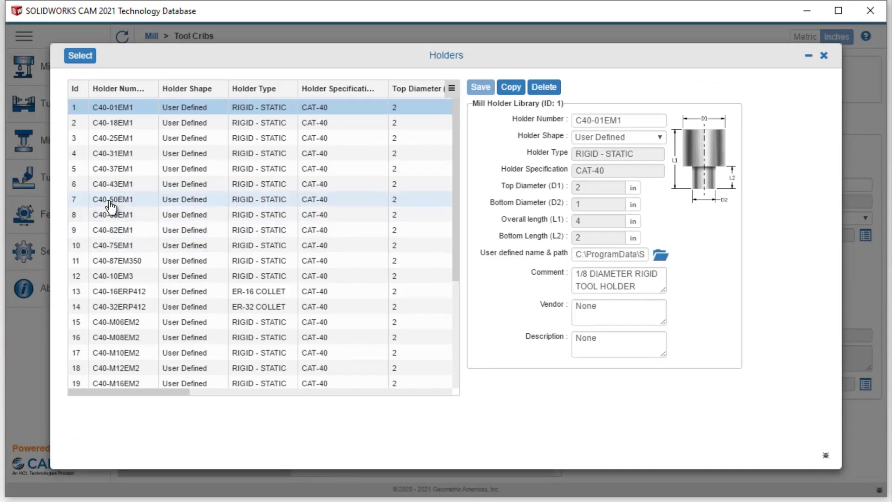
click(95, 199)
click(80, 56)
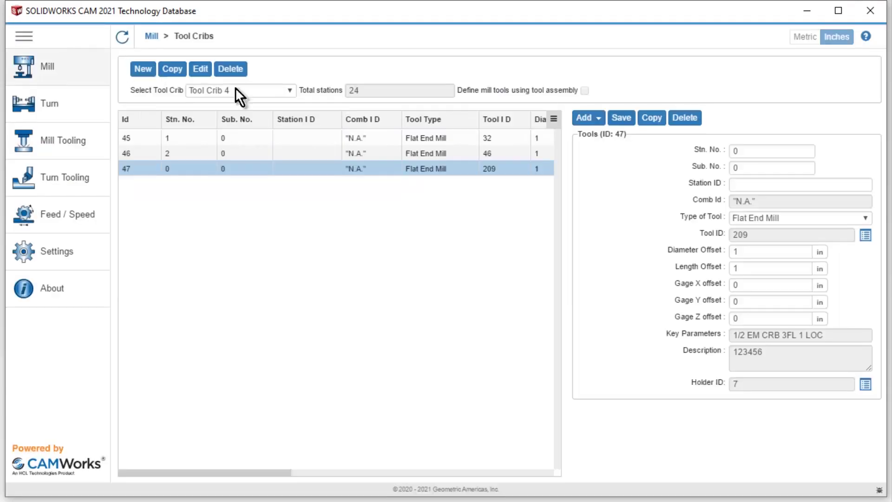
- Set the 1/2 inch end mill's station number to 3 and save the tool
double_click(762, 151)
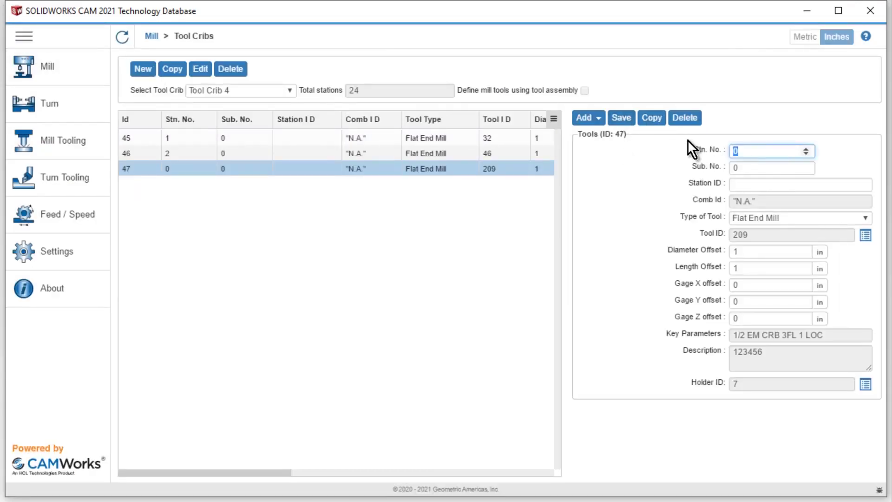
text(3)
click(621, 118)
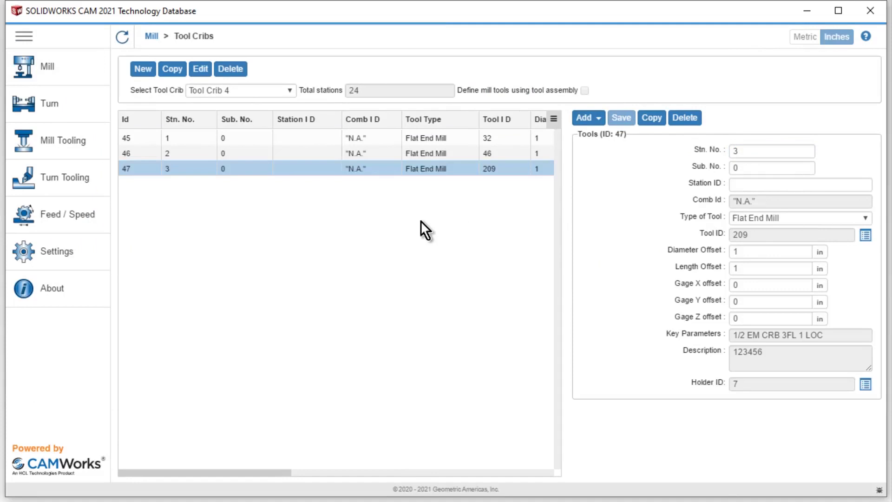
- Add the user-defined form cutter named Custom Tool, ID 12, to the crib
click(586, 119)
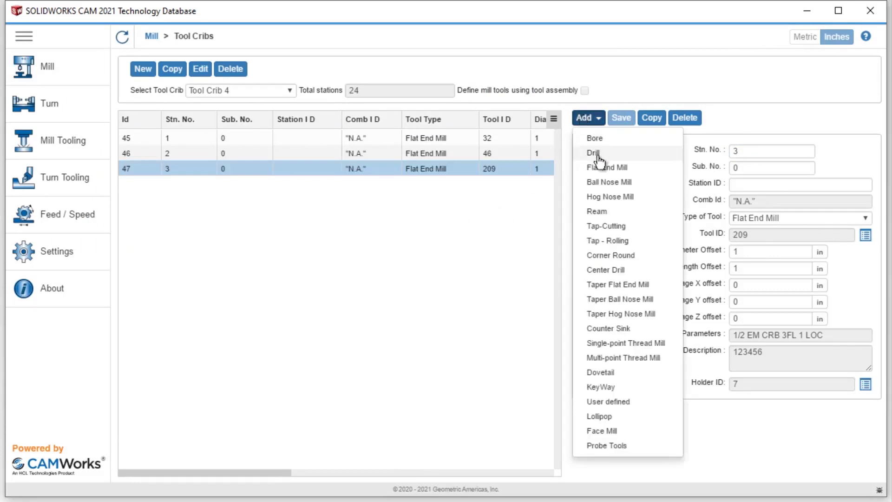
click(614, 403)
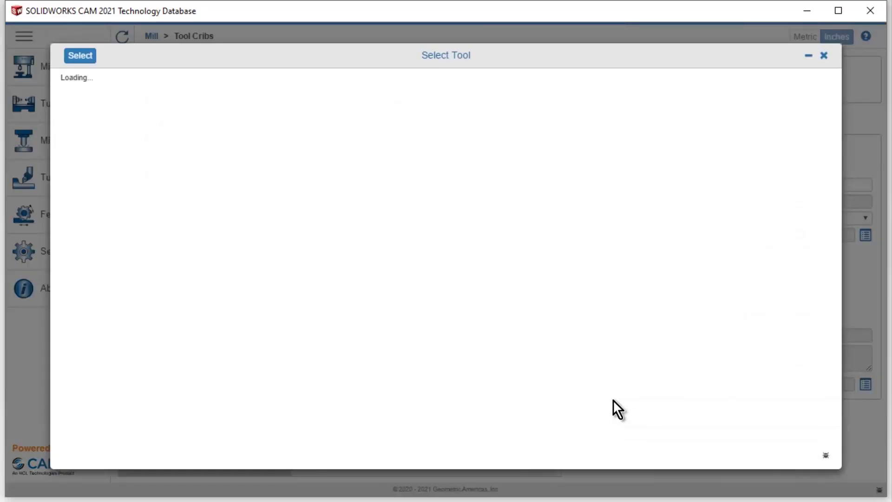
click(103, 278)
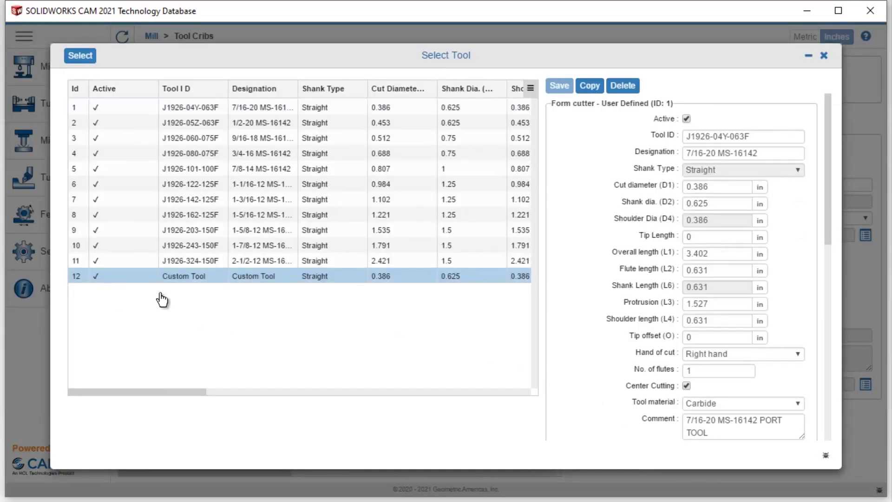
click(79, 56)
- Give the custom tool holder C40-32ERP412 and station number 10, and save the tool
click(865, 385)
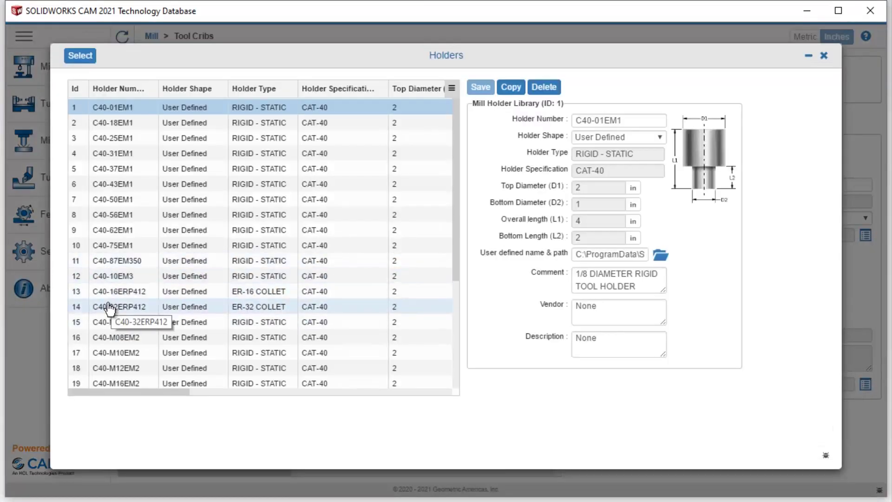
click(108, 311)
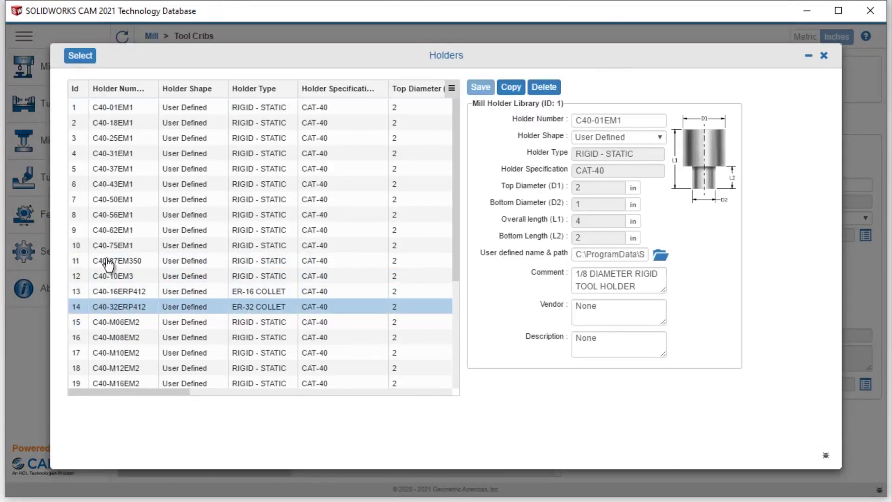
click(80, 56)
double_click(738, 151)
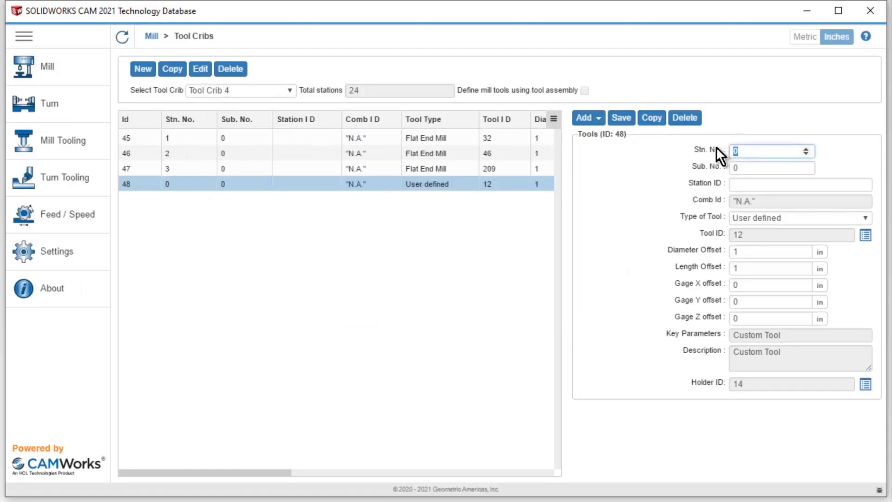
text(10)
click(621, 120)
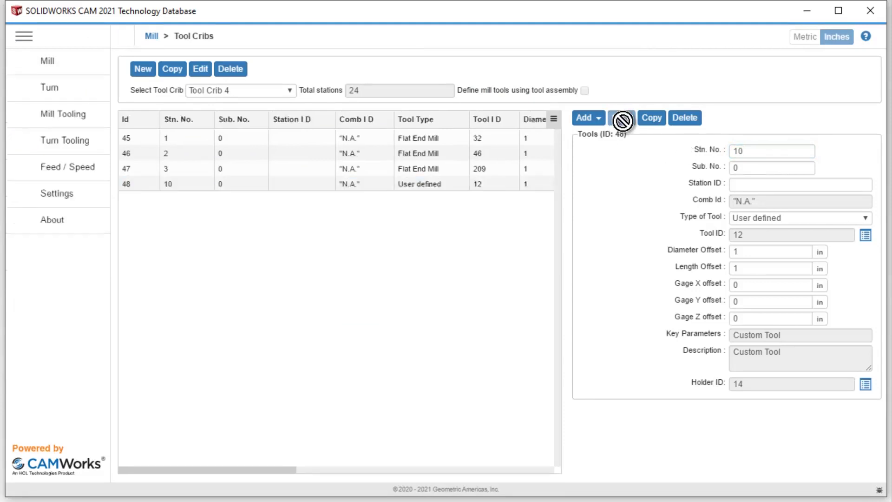
- Add the 1/8 CRB 2FL BM 1/4 LOC ball nose mill, ID 13, to the crib
click(594, 120)
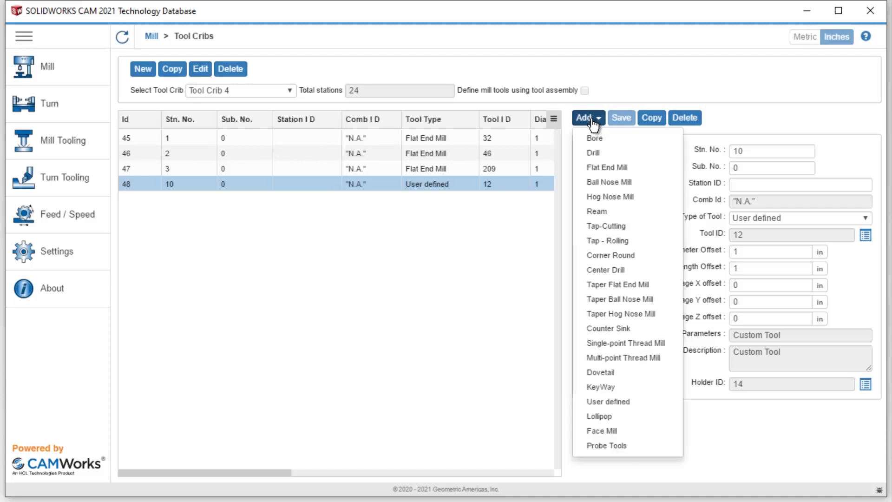
click(601, 182)
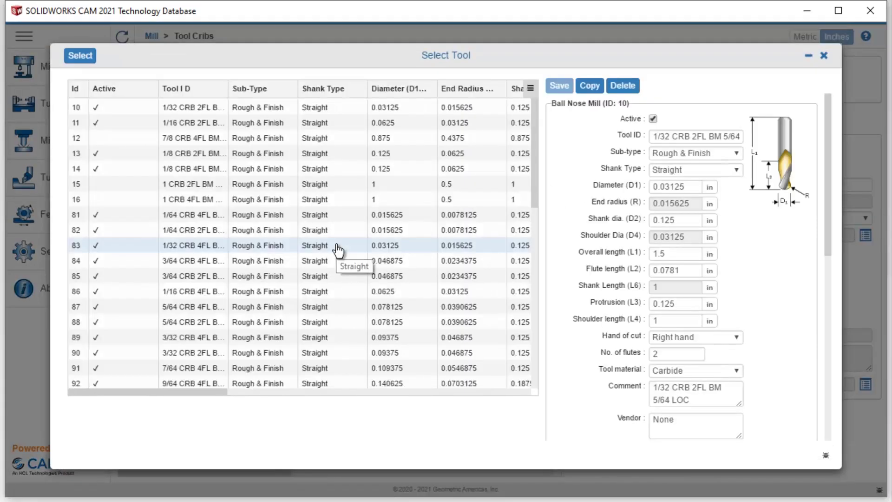
scroll(191, 257, down, 3)
scroll(193, 258, up, 3)
click(188, 157)
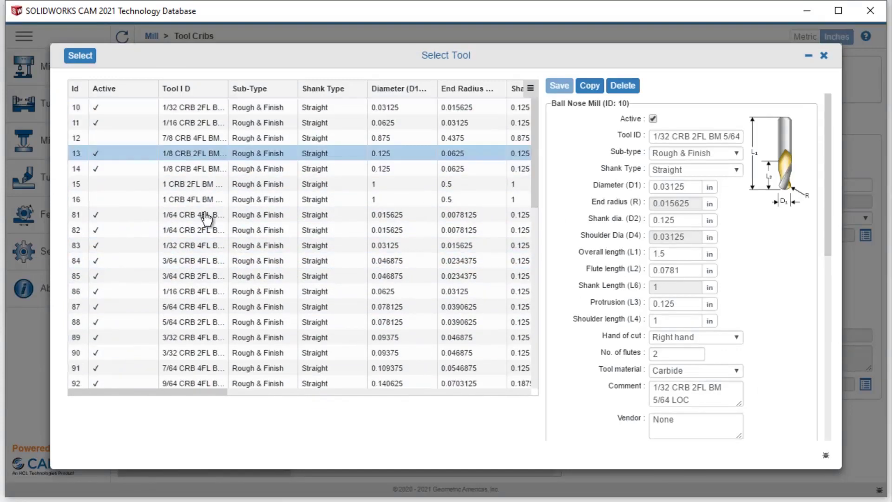
click(80, 56)
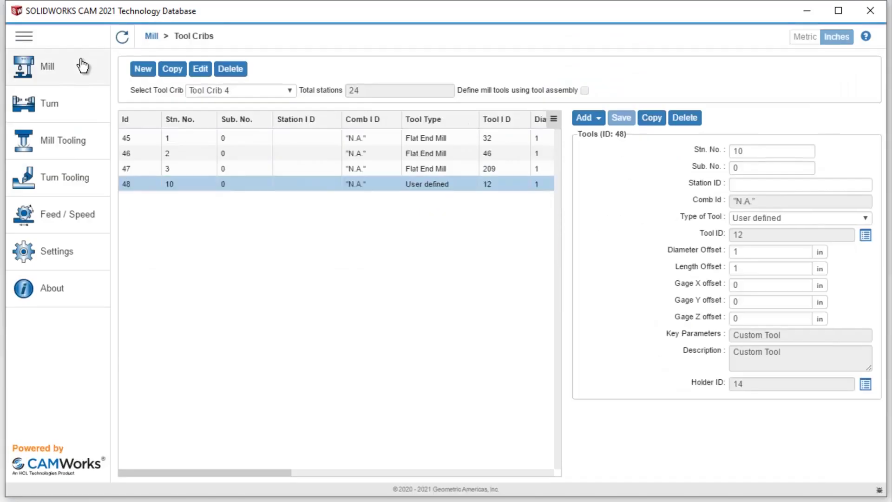
- Give the 1/8 inch ball nose mill holder C40-01EM1 and station number 4, and save the tool
click(867, 387)
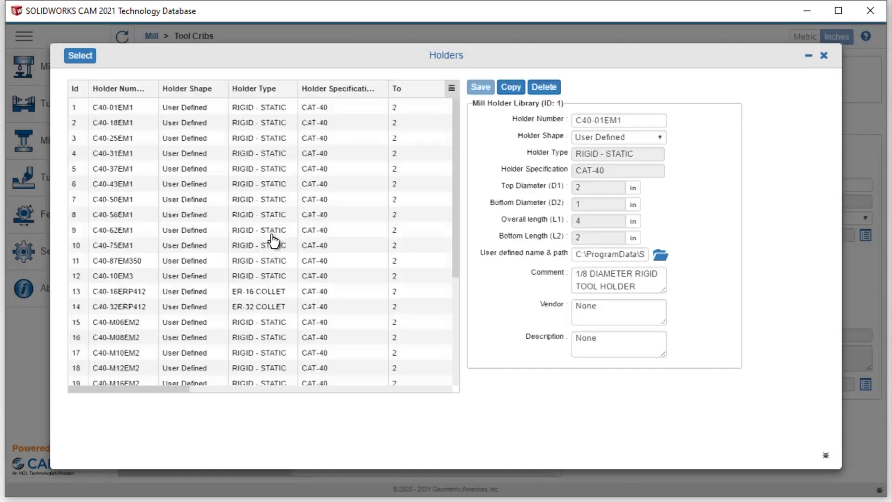
click(94, 57)
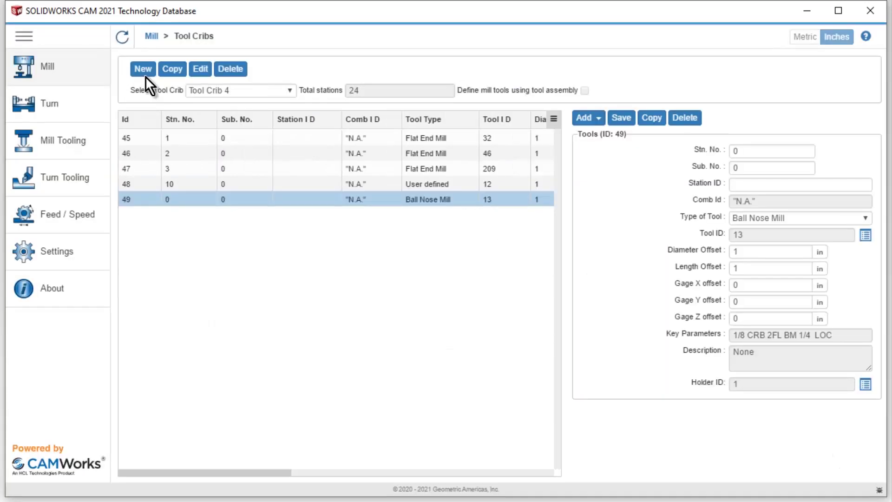
click(744, 151)
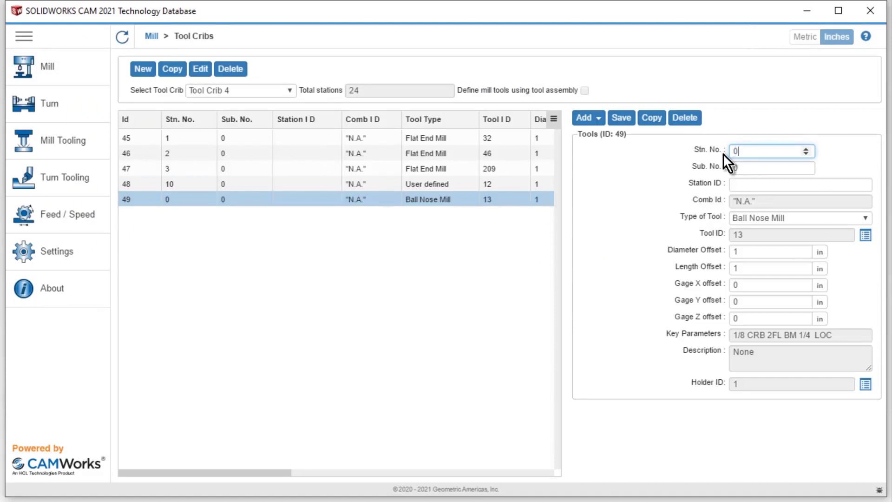
text(4)
click(621, 117)
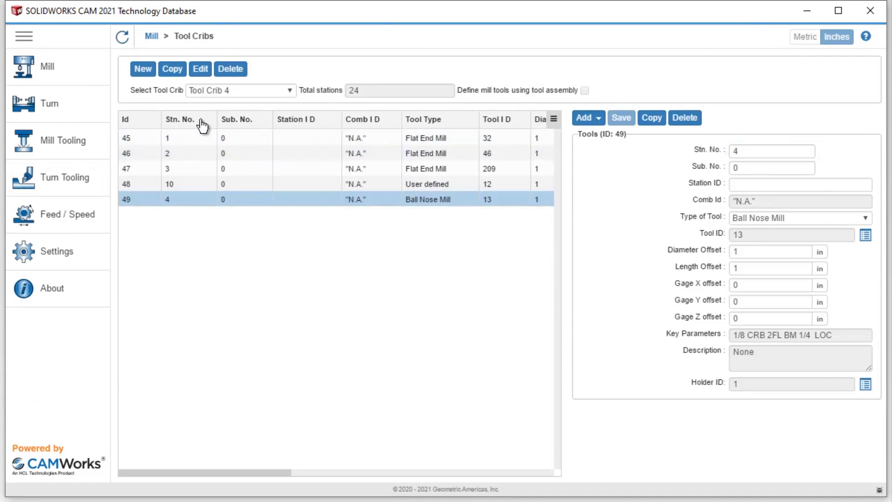
- Sort the crib's tools by ascending station number and move the Tool Type column between Sub. No. and Station ID
click(188, 123)
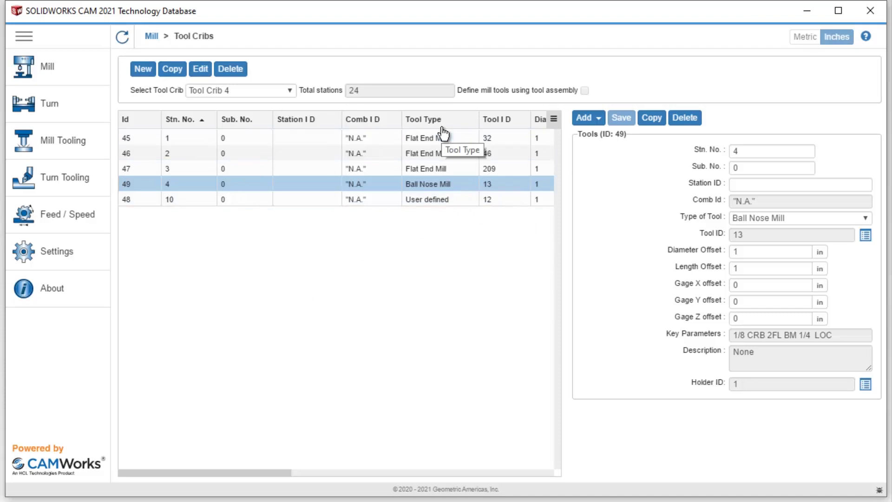
drag(438, 123, 273, 121)
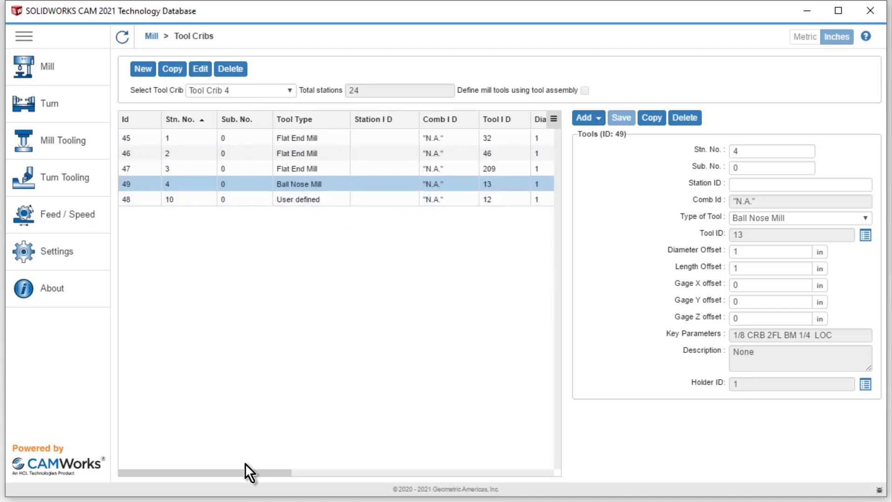
drag(241, 474, 447, 465)
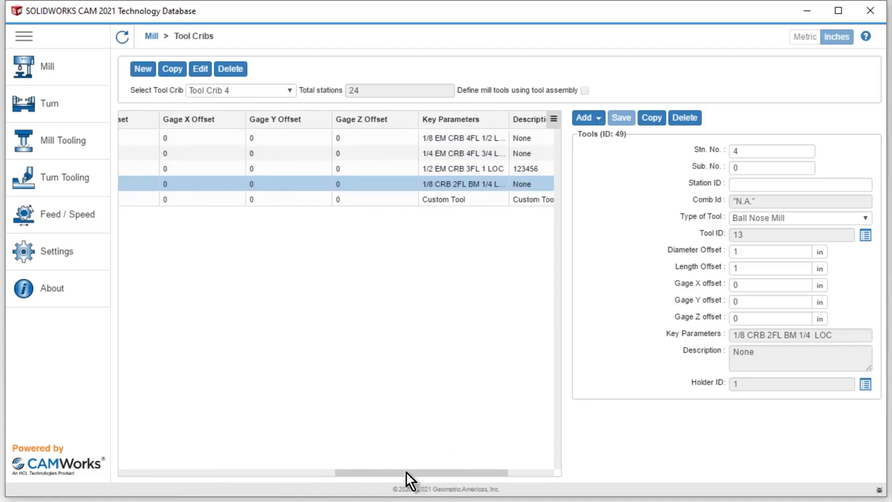
drag(406, 472, 199, 481)
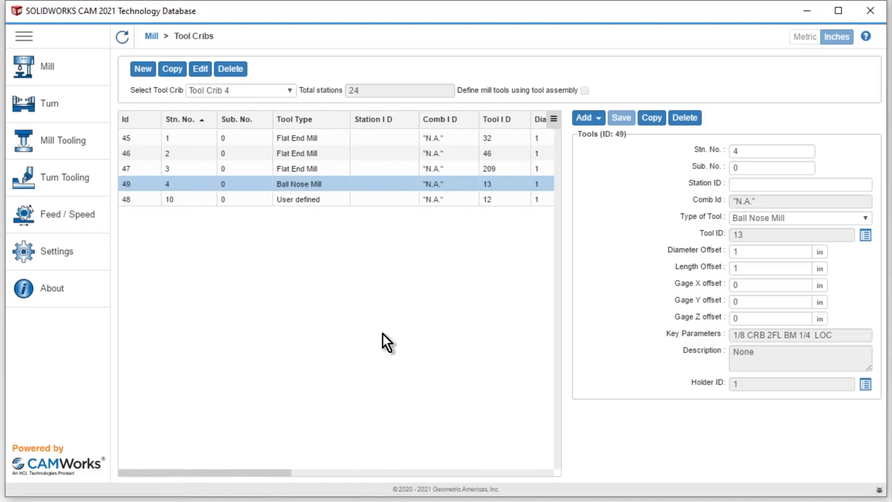